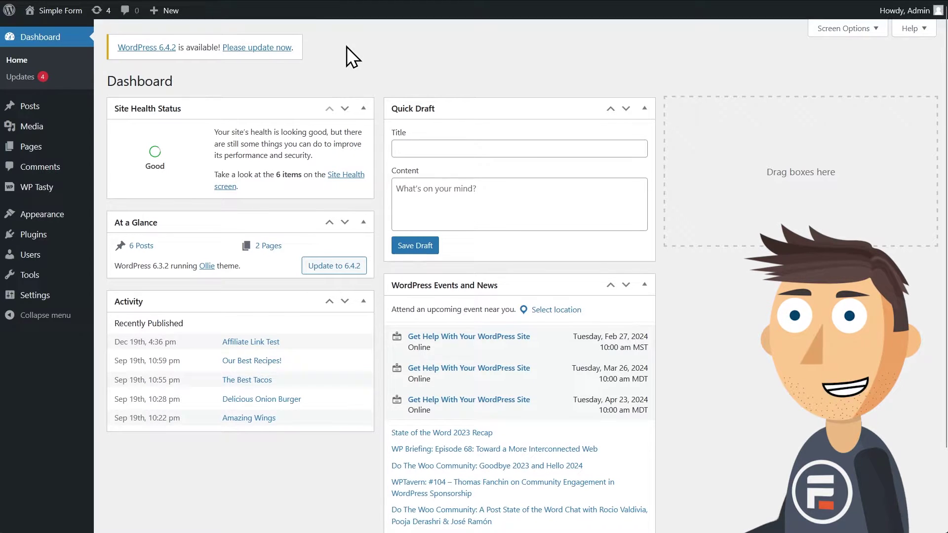
Step: Search Add New plugins for 'formidable', then install and activate Formidable Forms
mouse_move(39, 235)
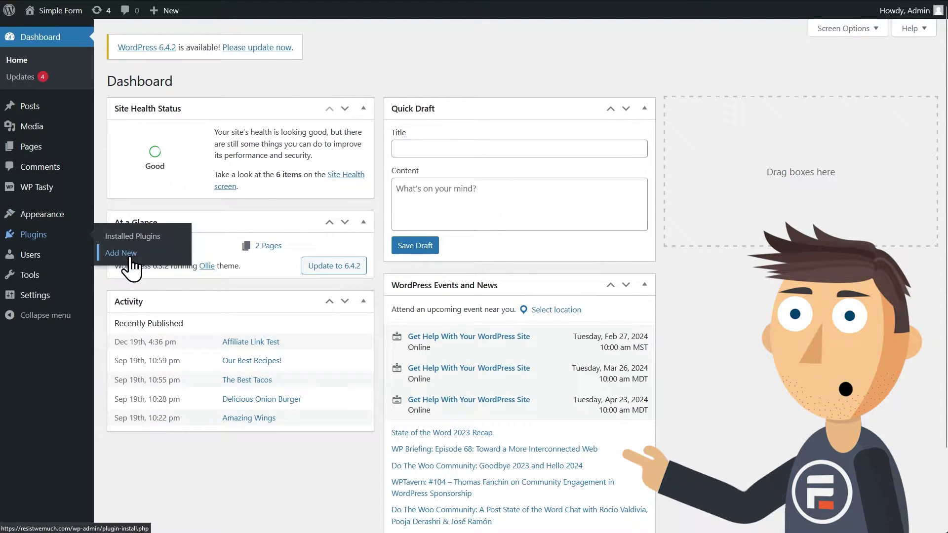
click(132, 256)
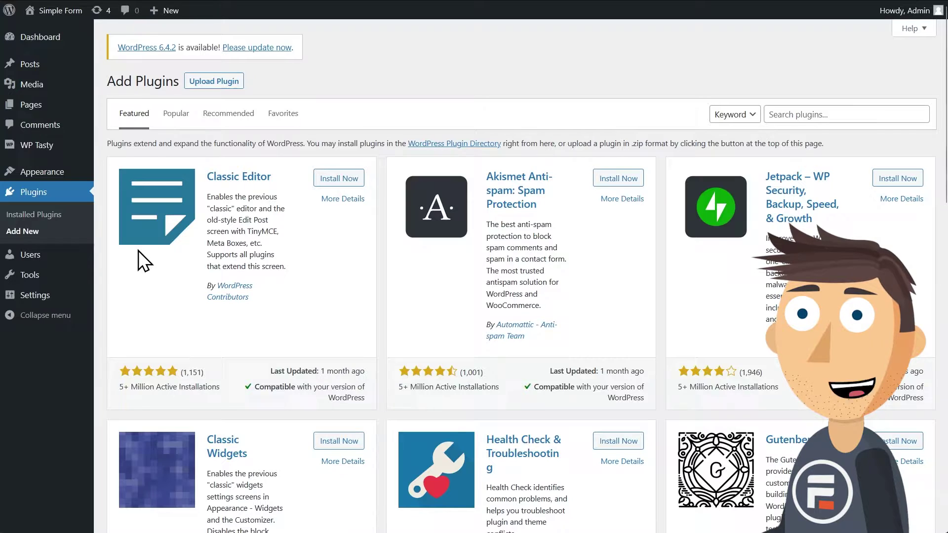
click(834, 116)
text(formidable)
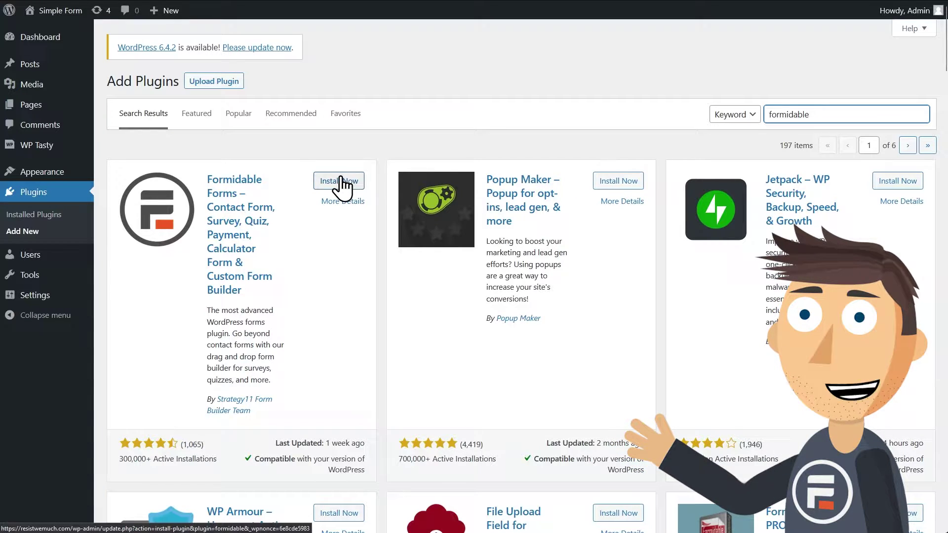
click(339, 182)
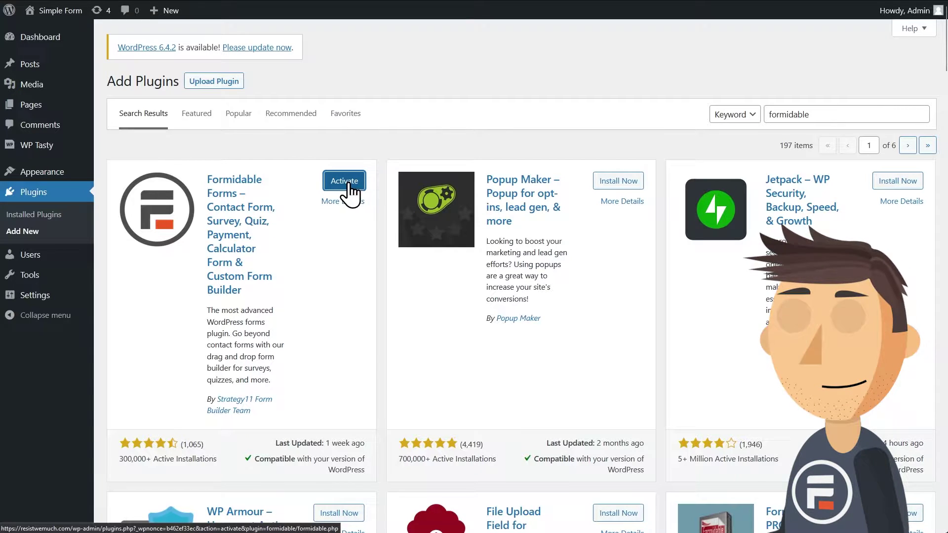
click(349, 183)
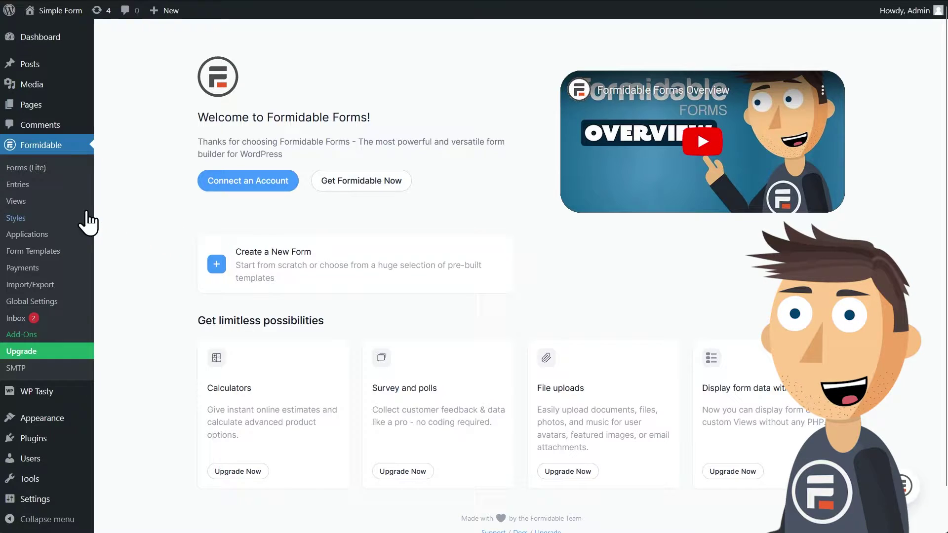
Step: From the Formidable Forms list, start a new form to reach the 318-template gallery
click(47, 170)
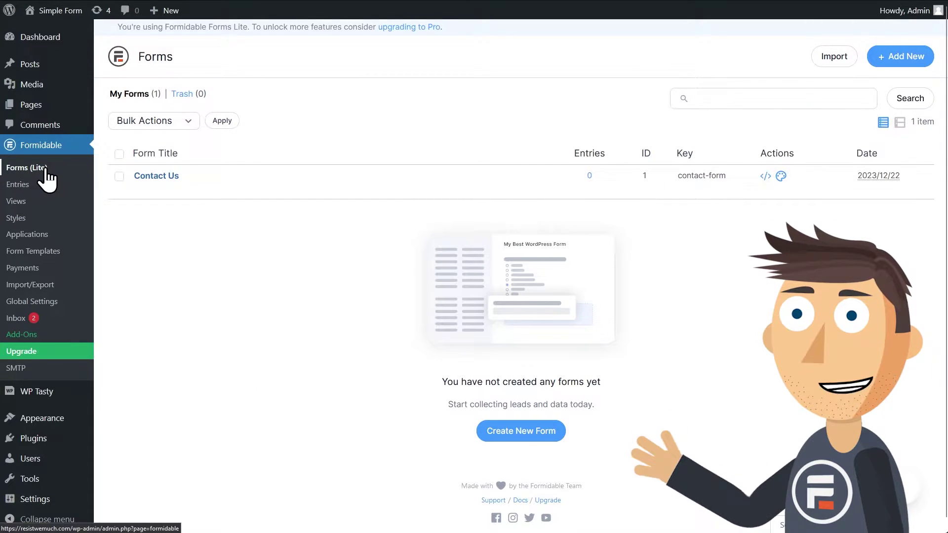
mouse_move(121, 185)
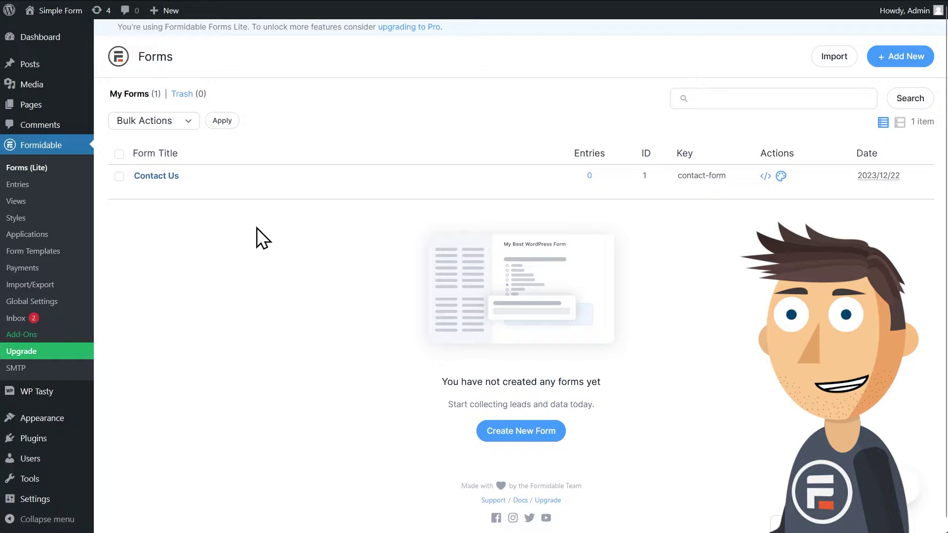
click(907, 58)
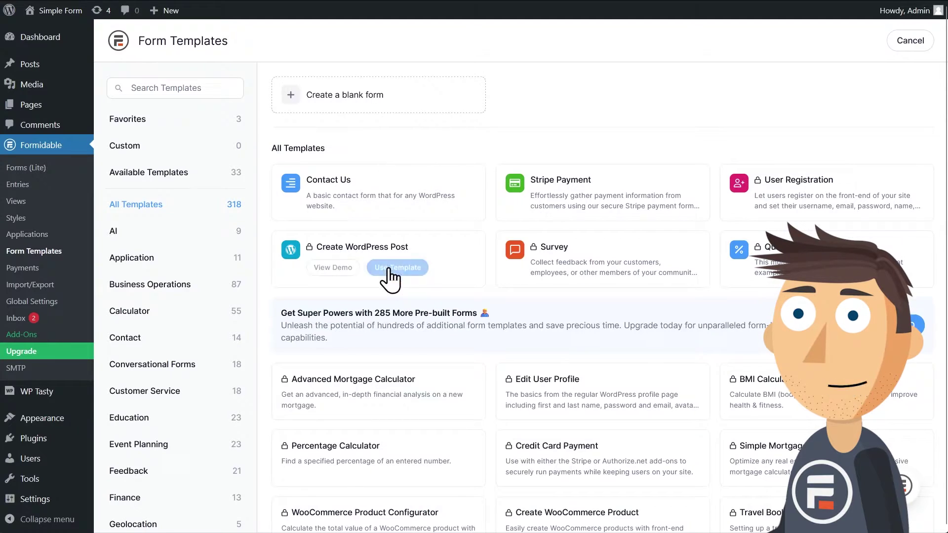
mouse_move(416, 175)
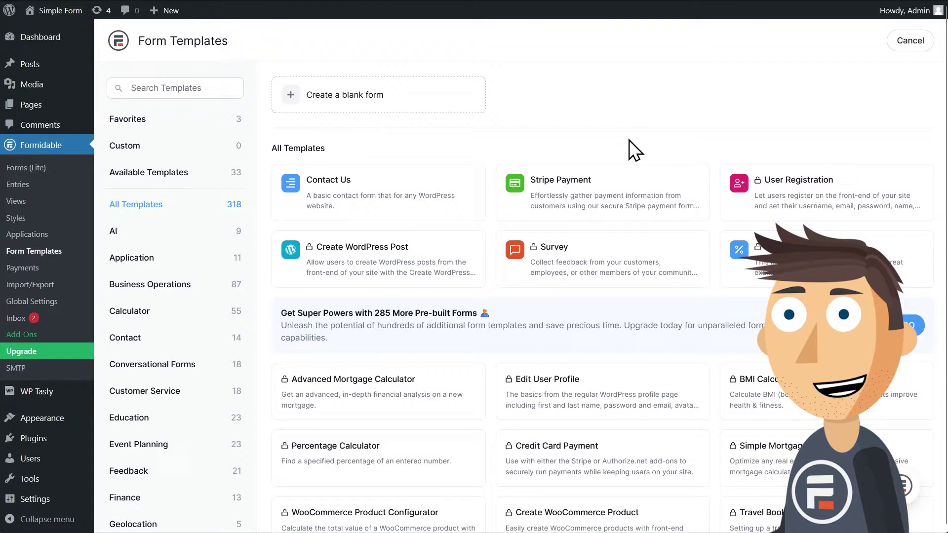
Step: Build a blank form with Name, Email and a Paragraph field relabelled 'Feedback'
click(338, 97)
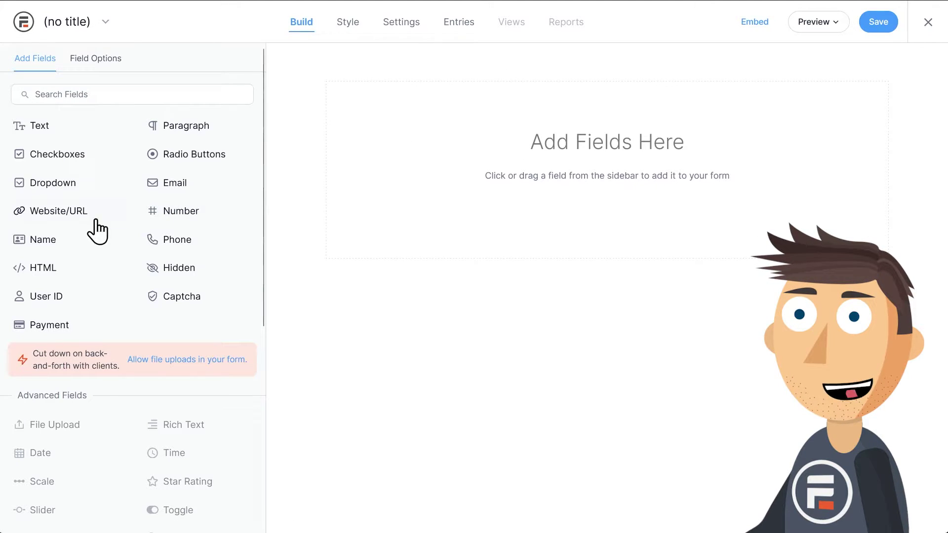
click(36, 240)
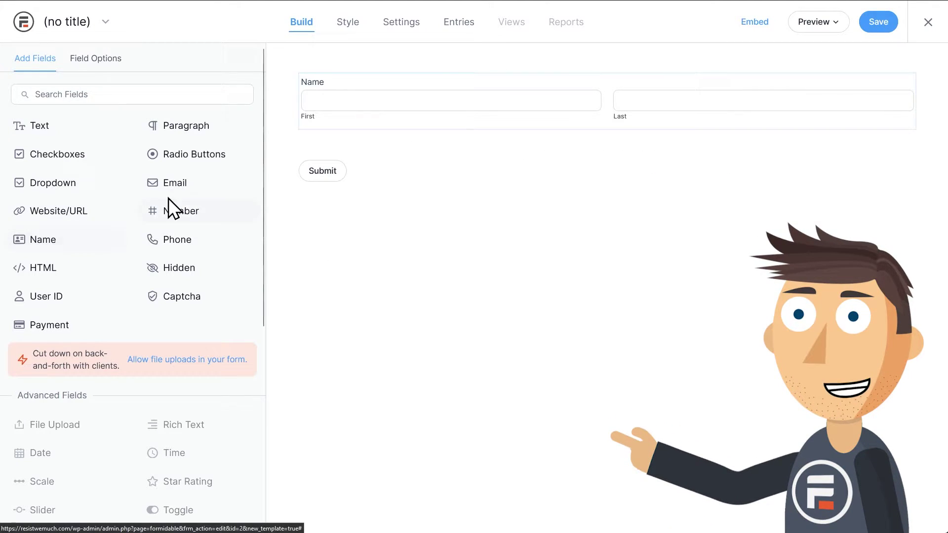
click(179, 184)
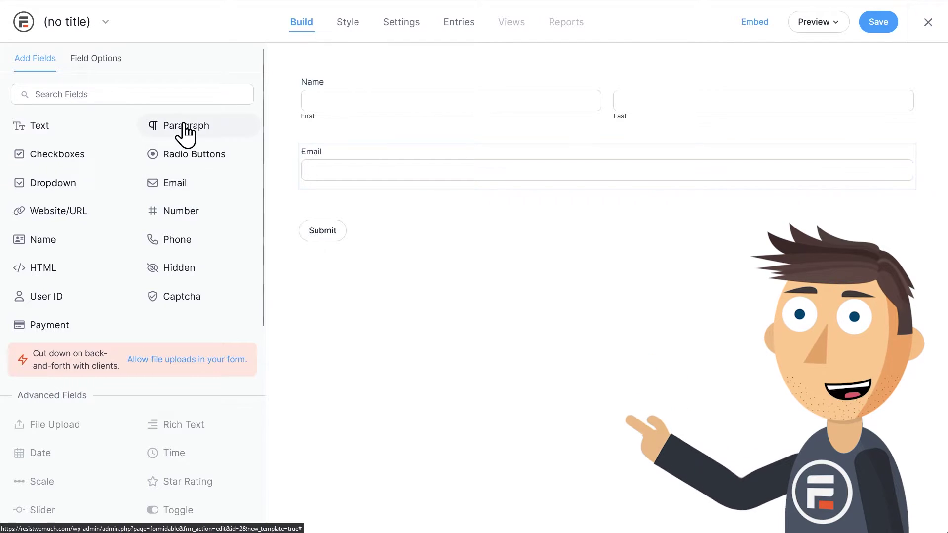
click(157, 127)
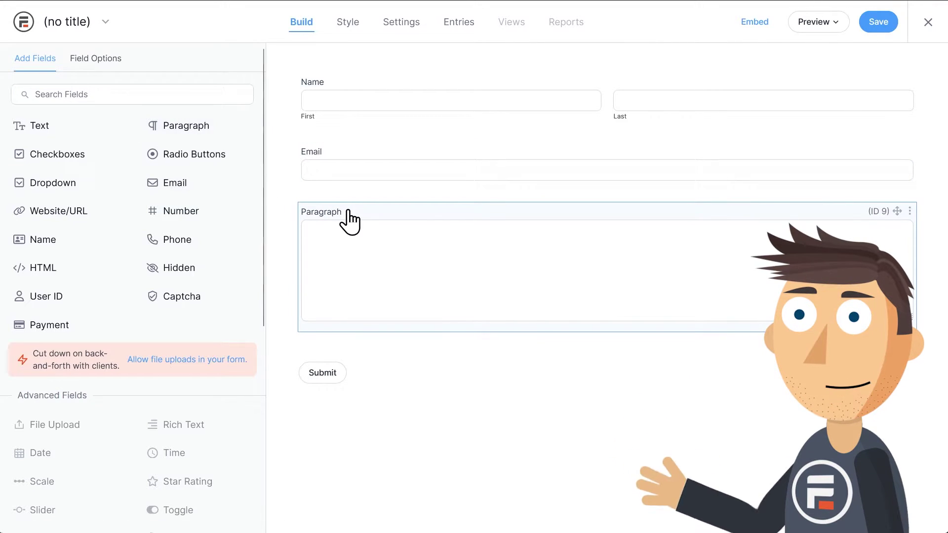
click(331, 216)
text(Feedback)
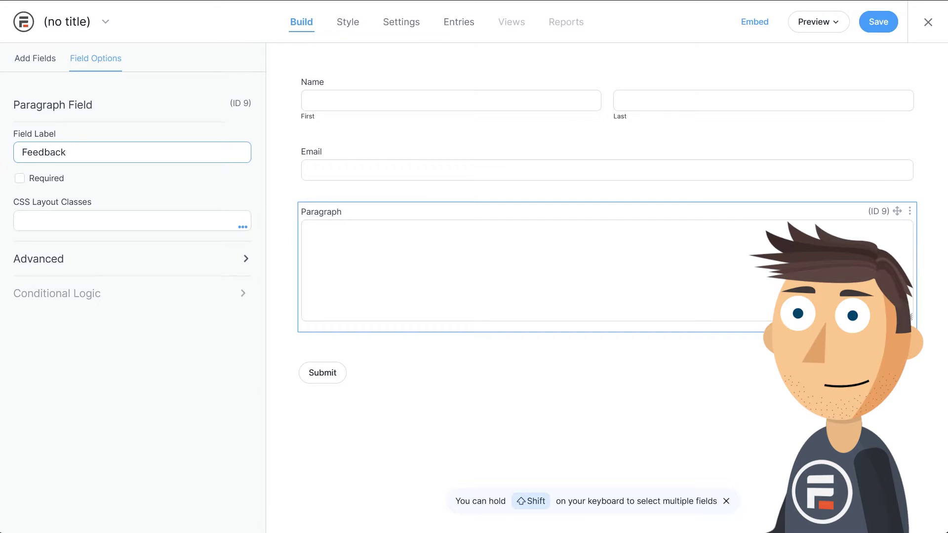
click(536, 401)
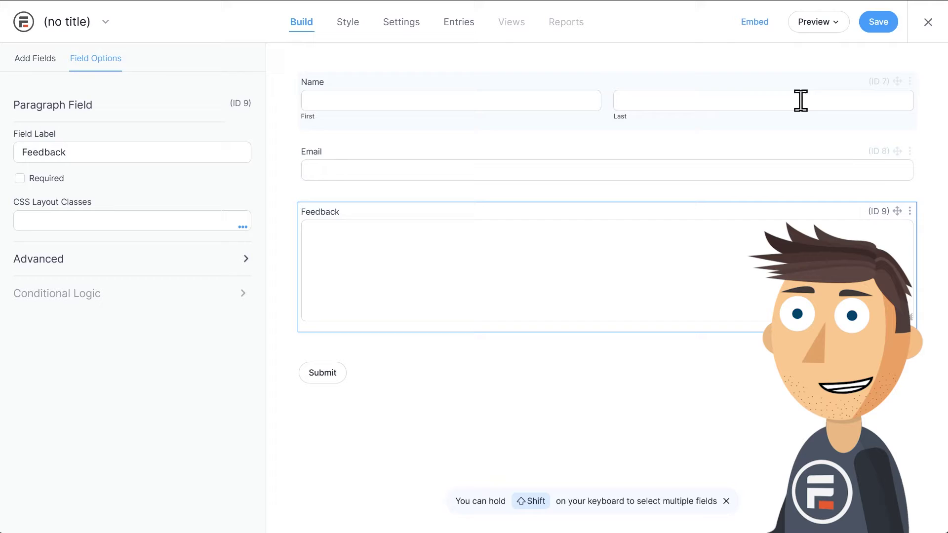
Step: Save the new form under the name 'Feedback'
click(882, 27)
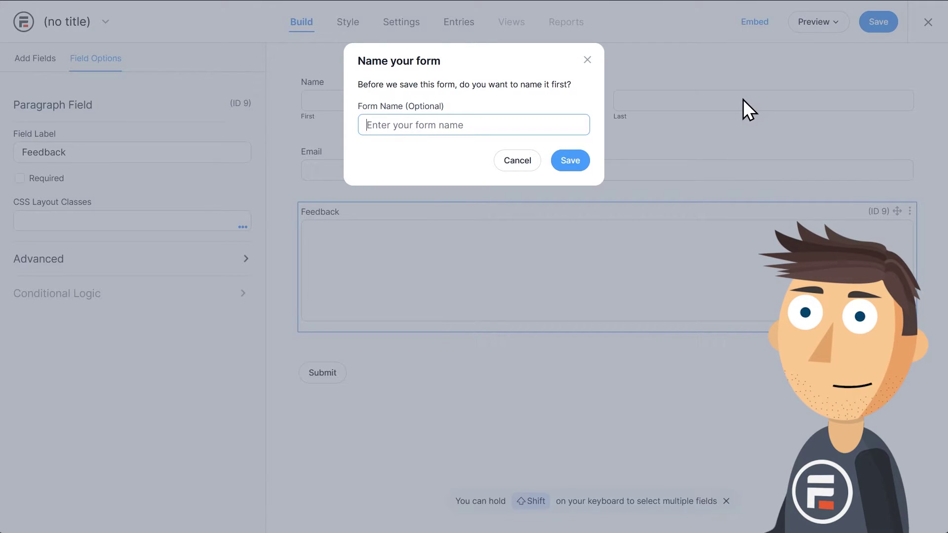
text(Feedback)
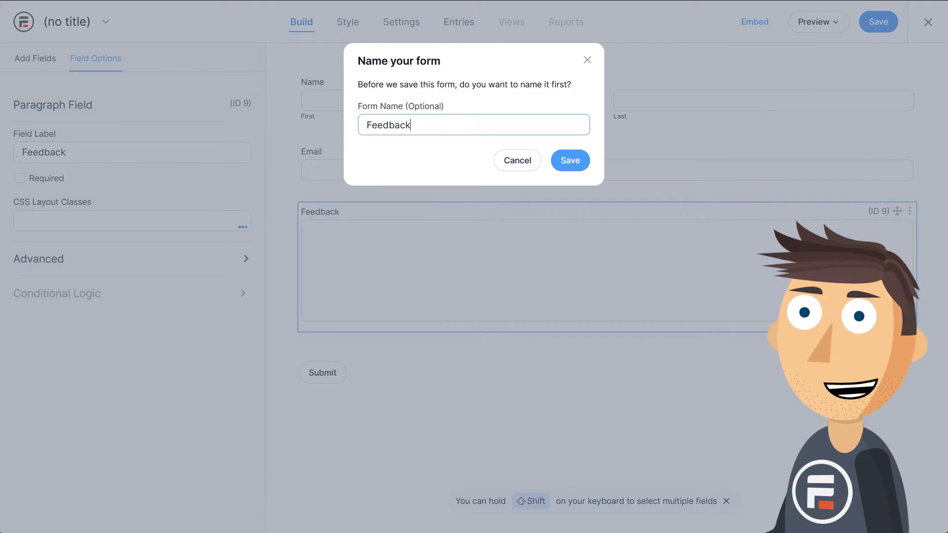
click(565, 162)
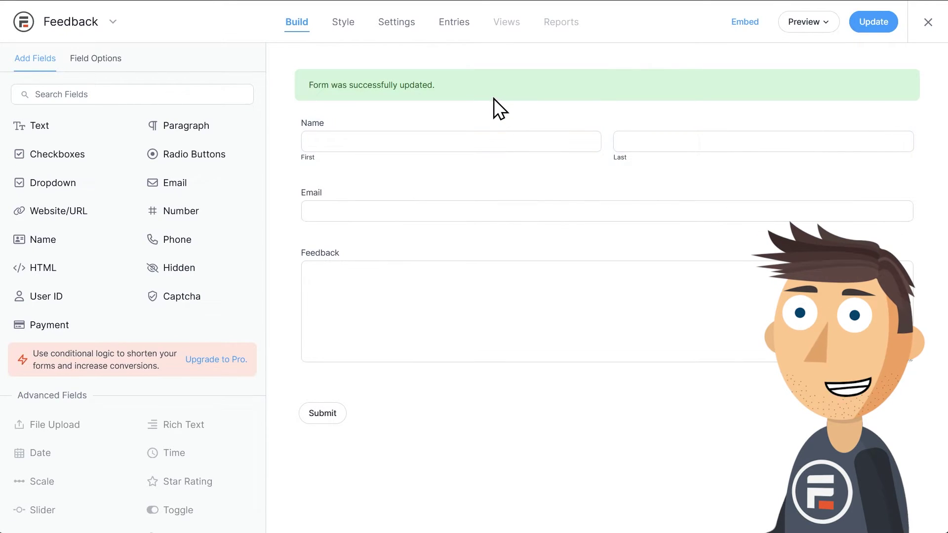
Step: Go to the form's Actions & Notifications settings and expand the Confirmation action
click(404, 29)
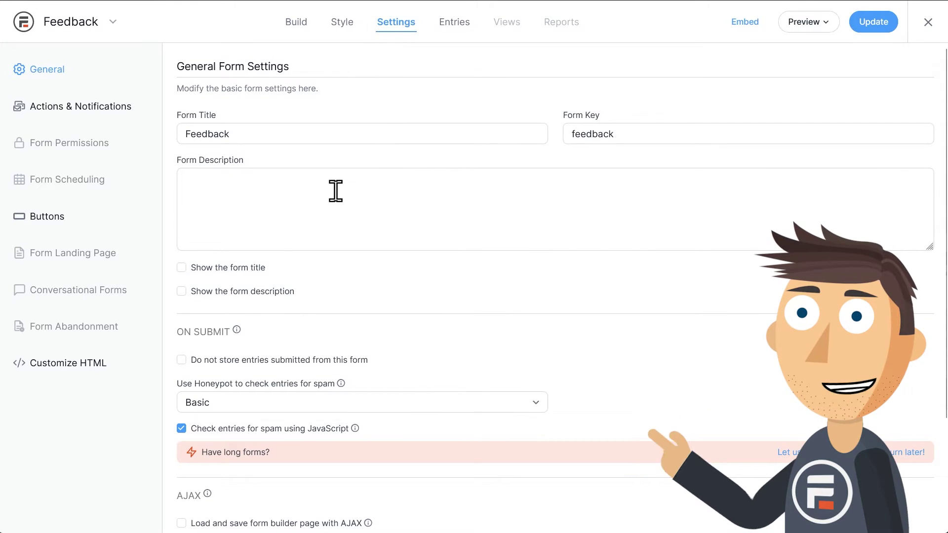
click(85, 115)
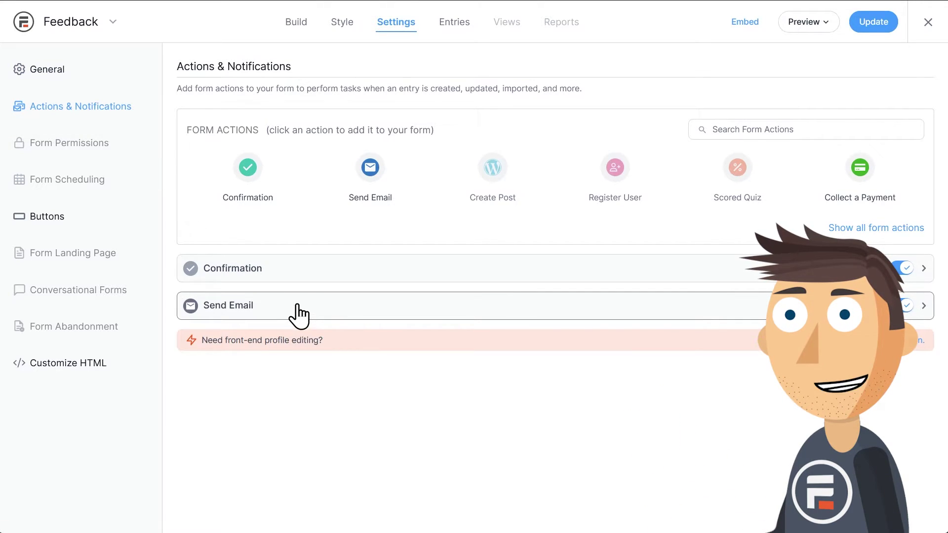
click(305, 266)
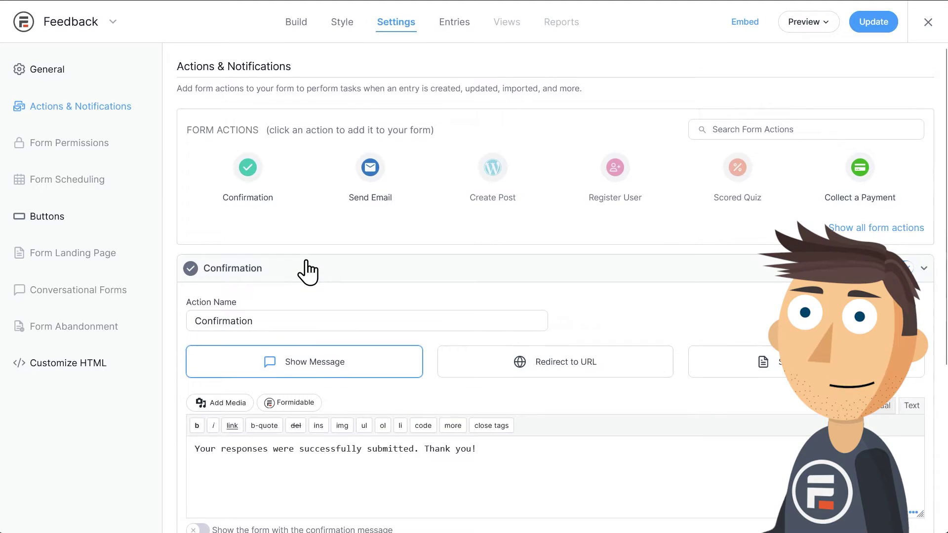
scroll(307, 262, down, 4)
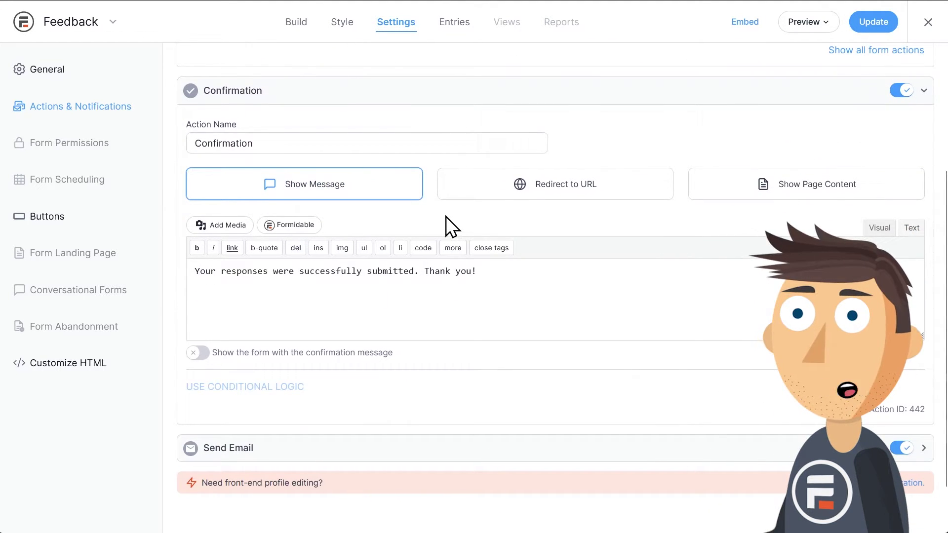
Step: Collapse Confirmation and review the Send Email action's To, From, Subject and Message fields
click(366, 101)
click(303, 309)
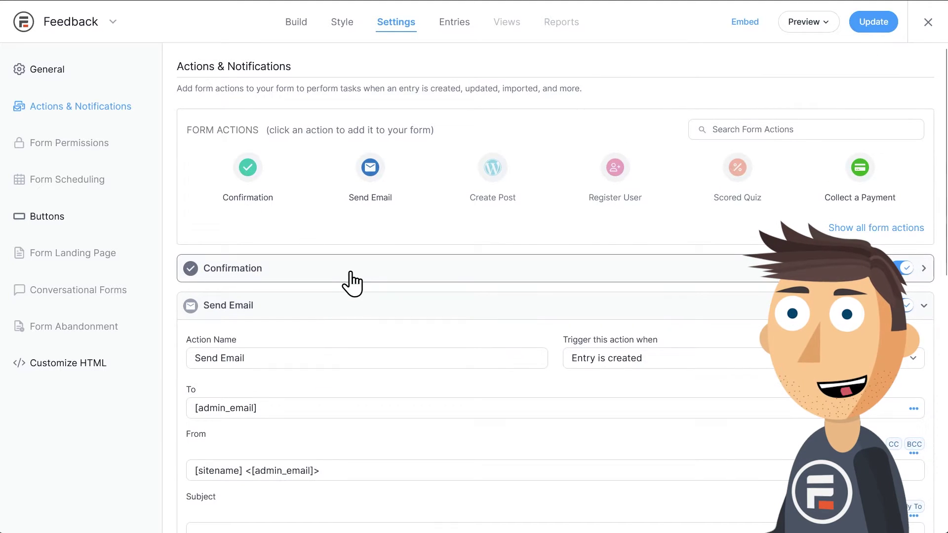
scroll(372, 247, down, 5)
scroll(398, 182, down, 2)
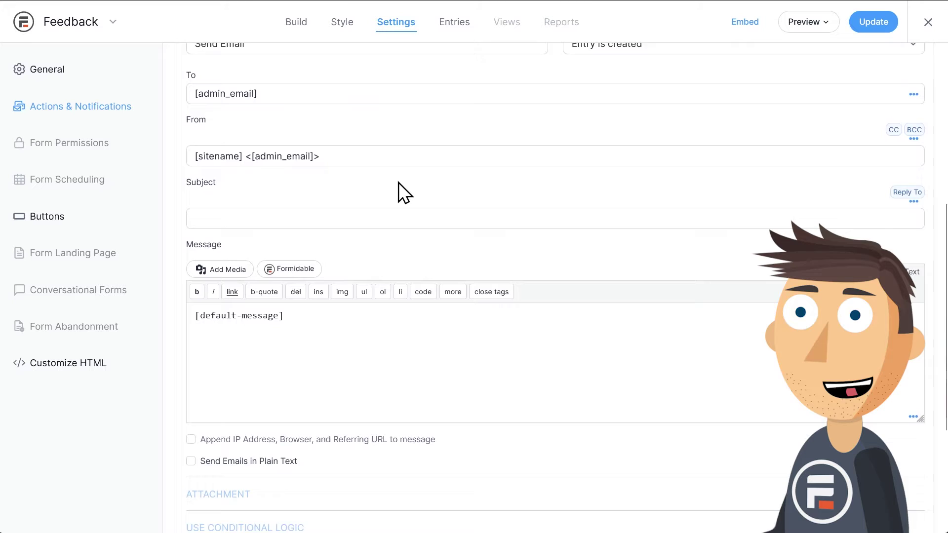
scroll(398, 183, down, 1)
scroll(398, 181, down, 1)
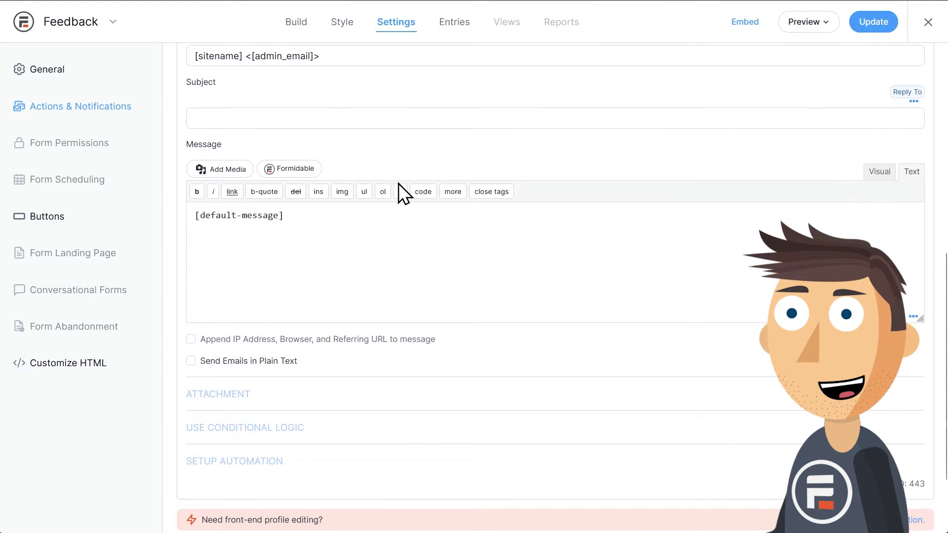
scroll(398, 183, up, 4)
scroll(399, 183, up, 1)
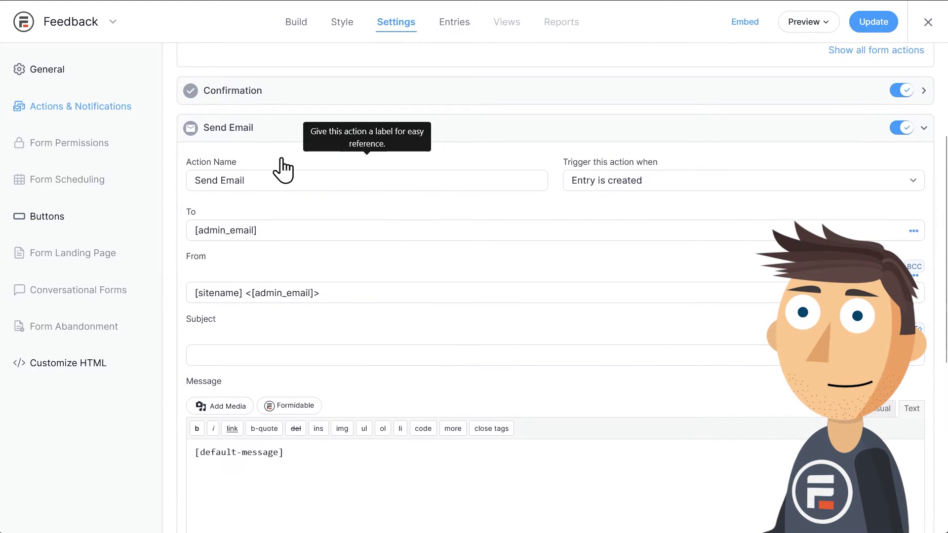
mouse_move(256, 235)
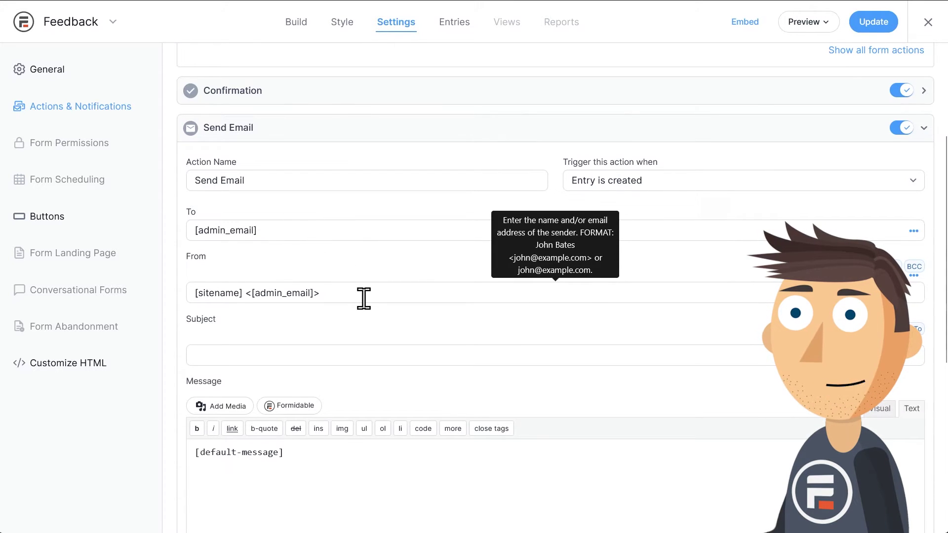
scroll(363, 346, down, 2)
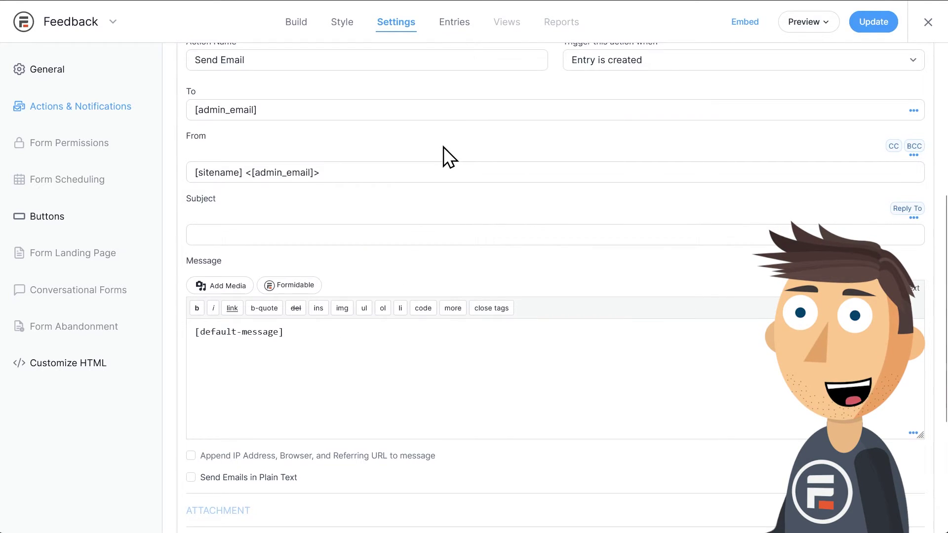
scroll(446, 155, down, 3)
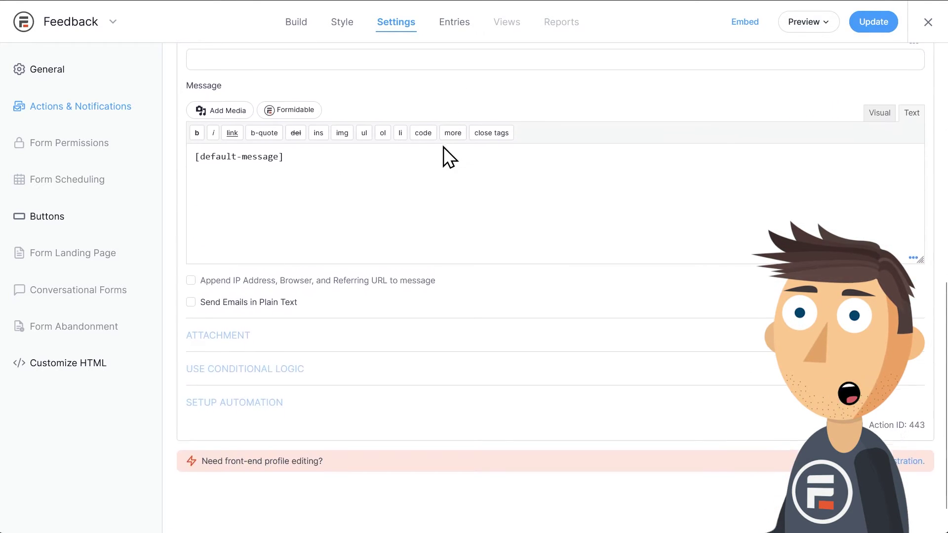
Step: Set the Send Email subject to 'Feedback from [7] on [sitename]' and update the settings
click(324, 63)
text(Feedback )
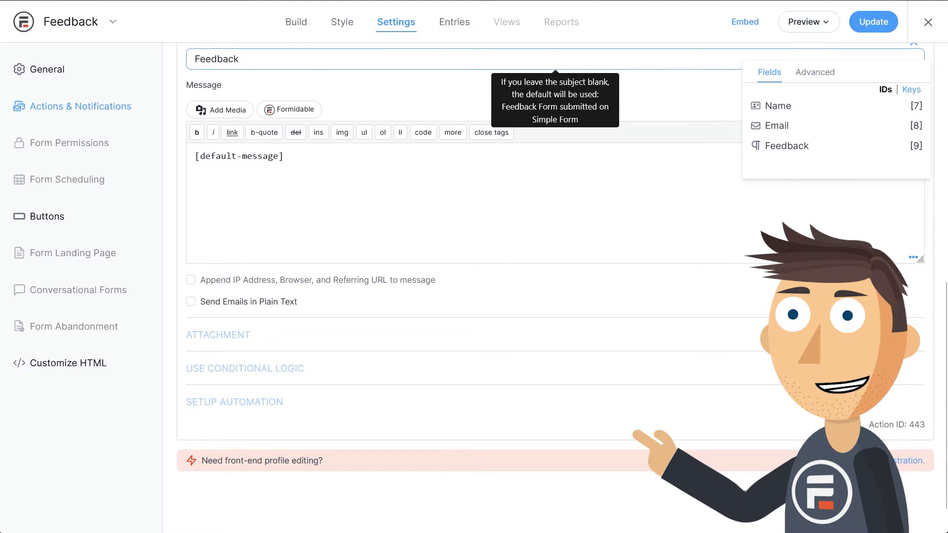
text(from)
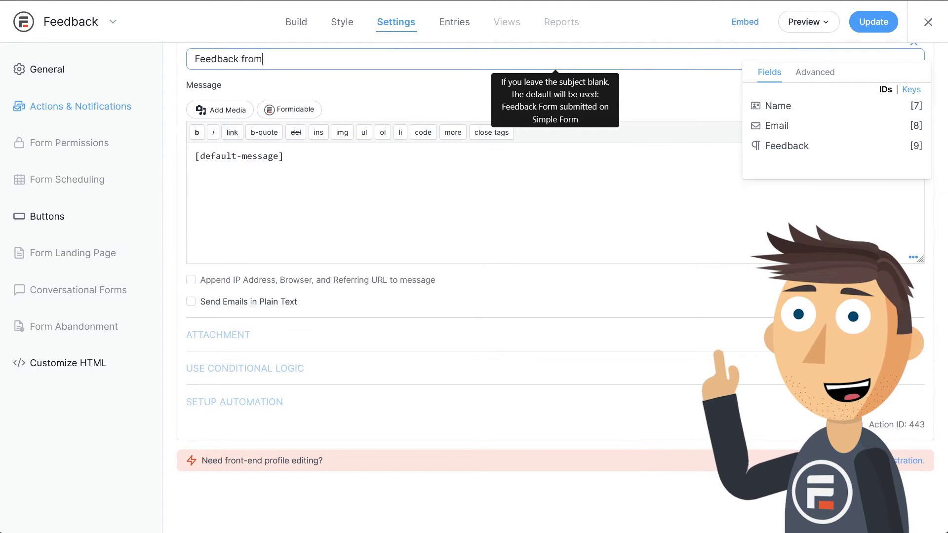
click(781, 108)
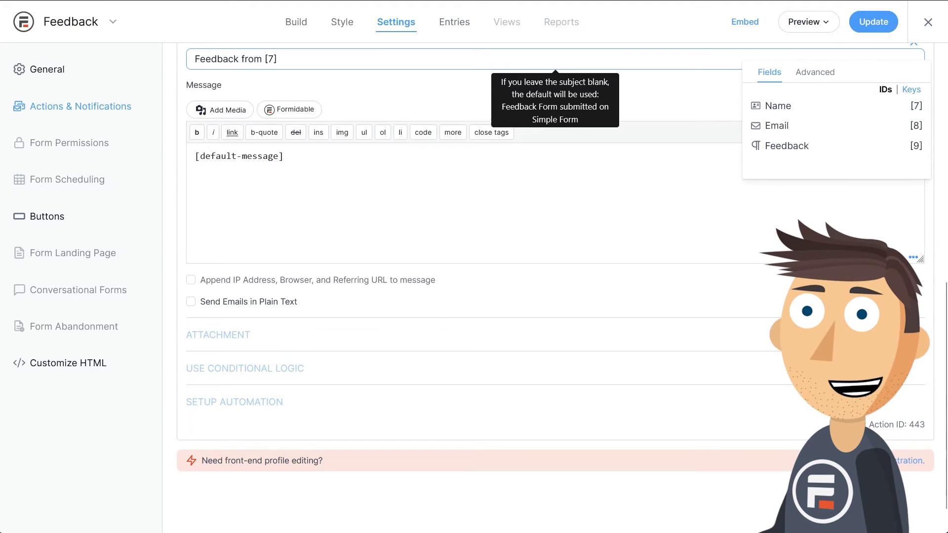
text(on [sitename)
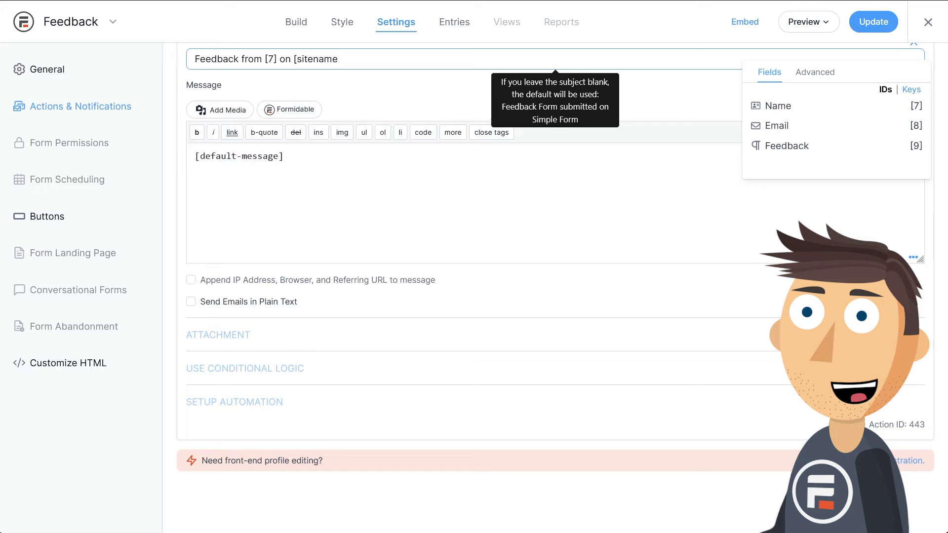
click(416, 97)
scroll(416, 97, up, 4)
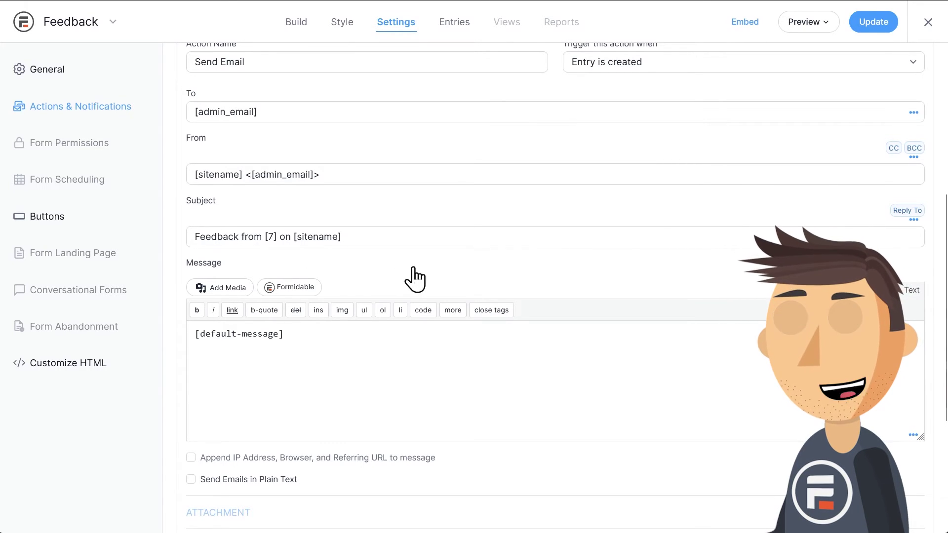
click(877, 22)
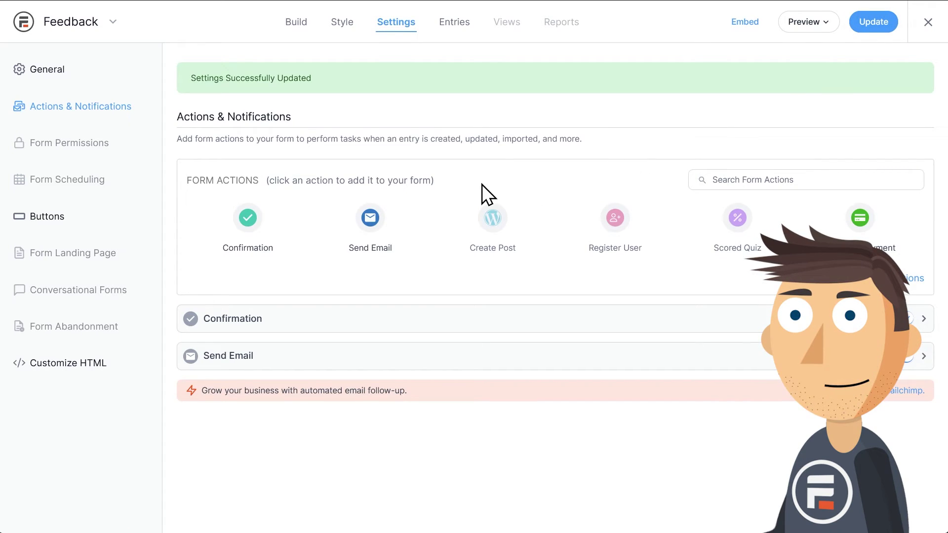
Step: Leave the form editor and open the WordPress Feedback page for editing
click(22, 21)
click(39, 109)
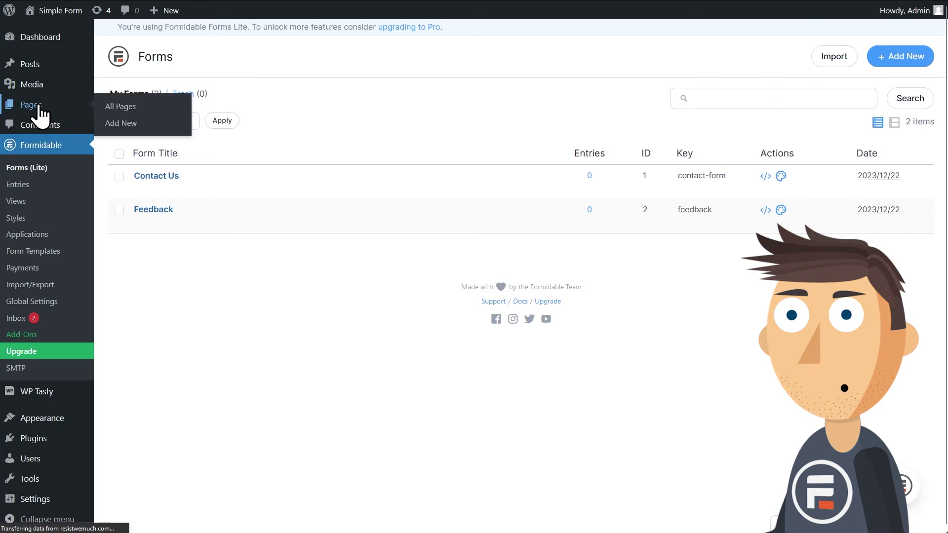
click(159, 168)
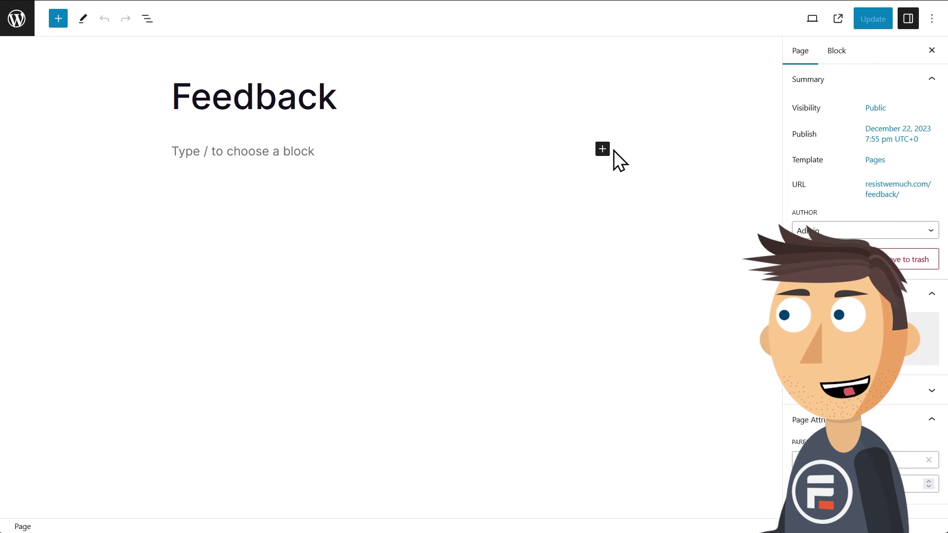
Step: Insert a Formidable Forms block showing the Feedback form and update the page
click(602, 150)
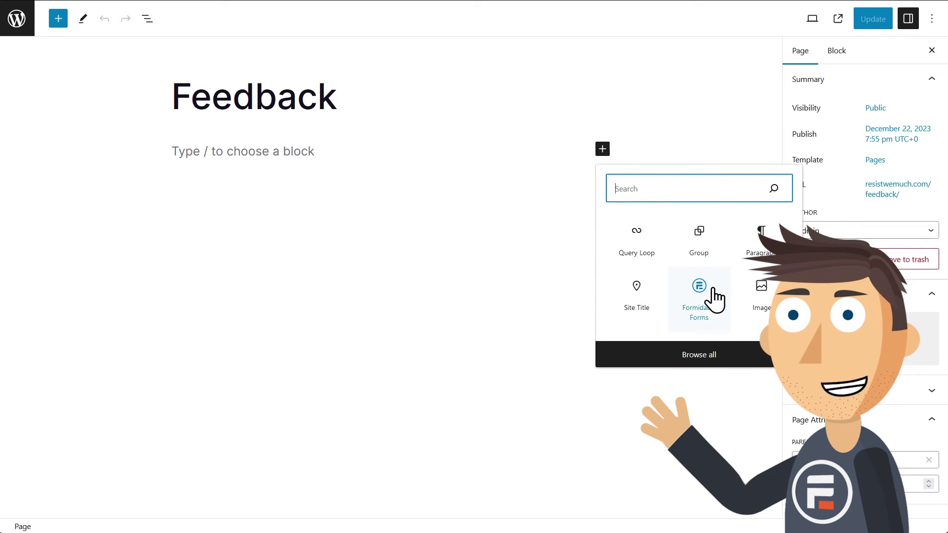
text(form)
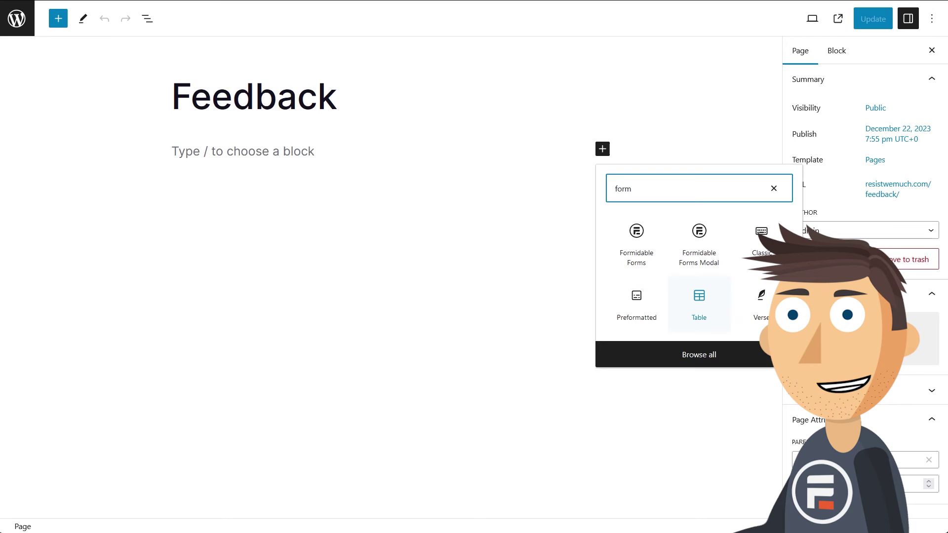
click(644, 245)
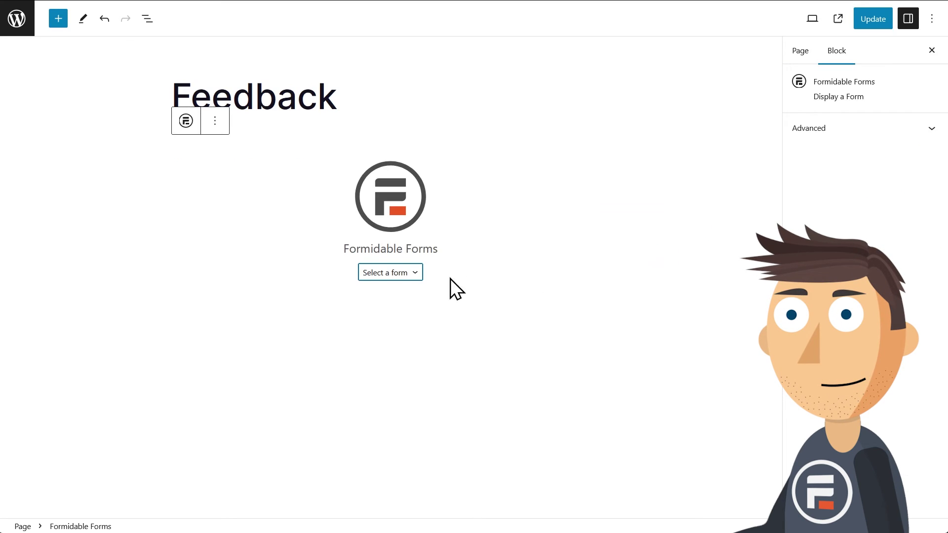
click(406, 289)
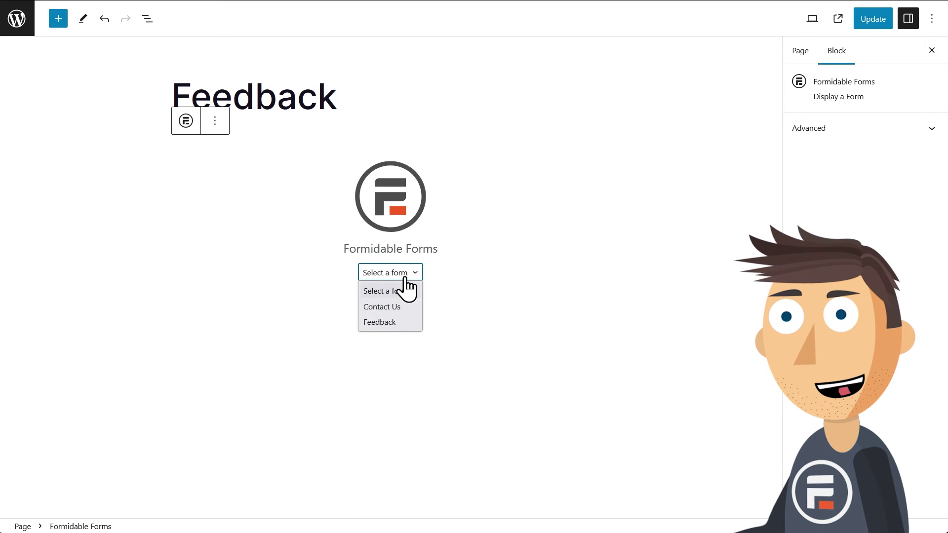
click(408, 322)
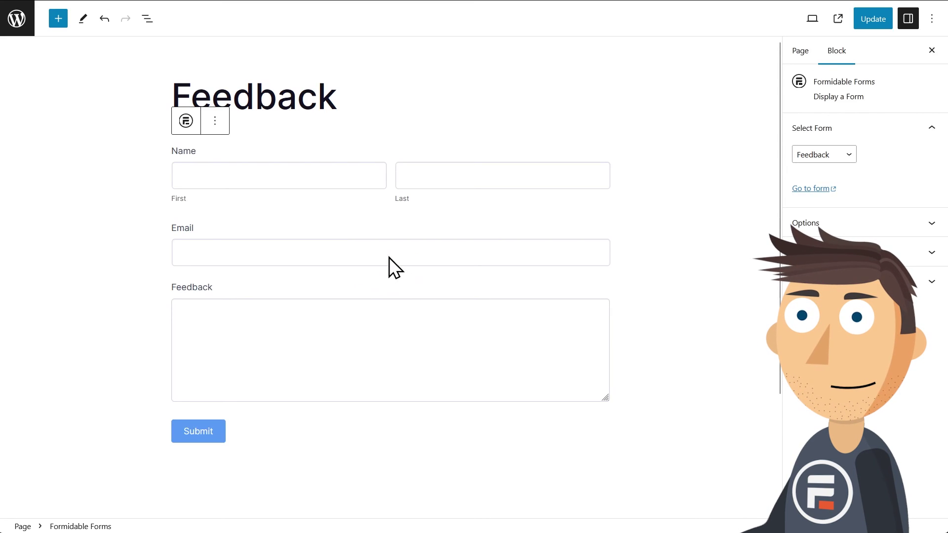
click(876, 19)
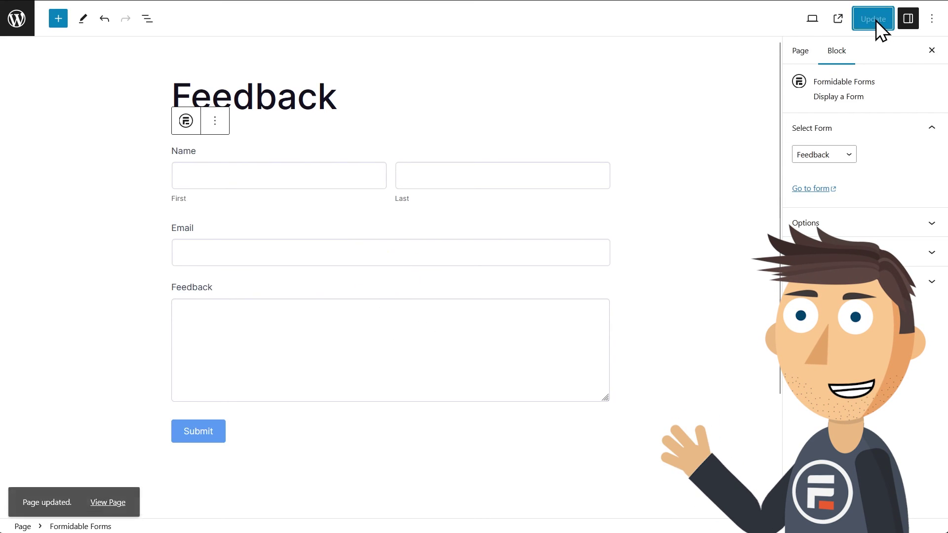